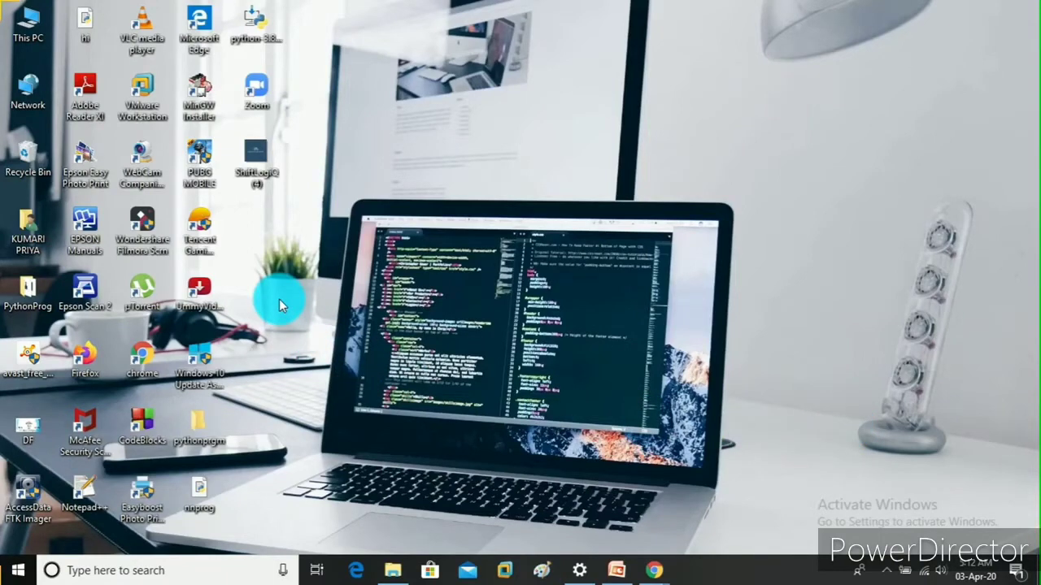
pyautogui.doubleClick(143, 362)
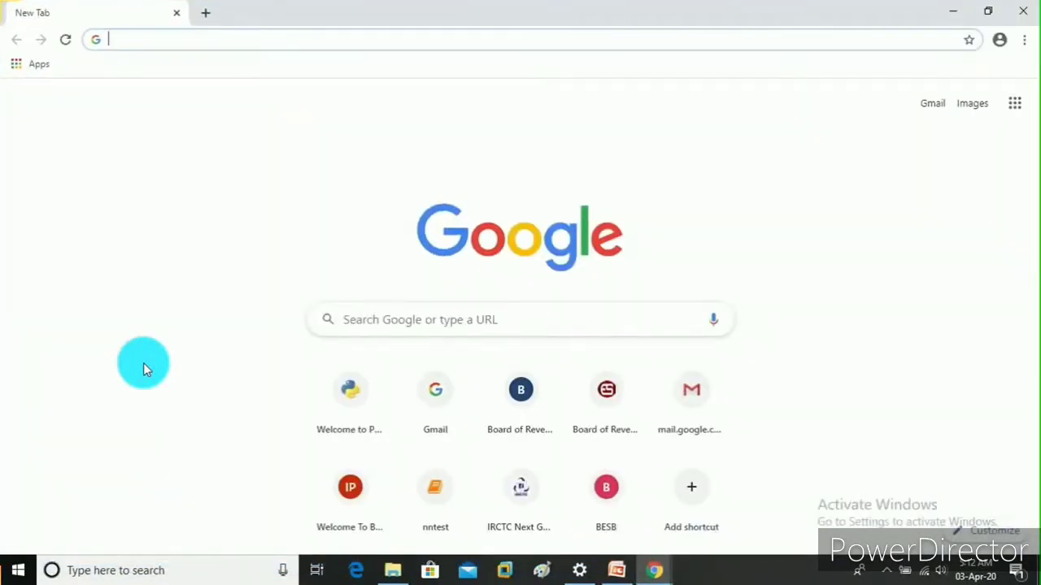
pyautogui.write('www.')
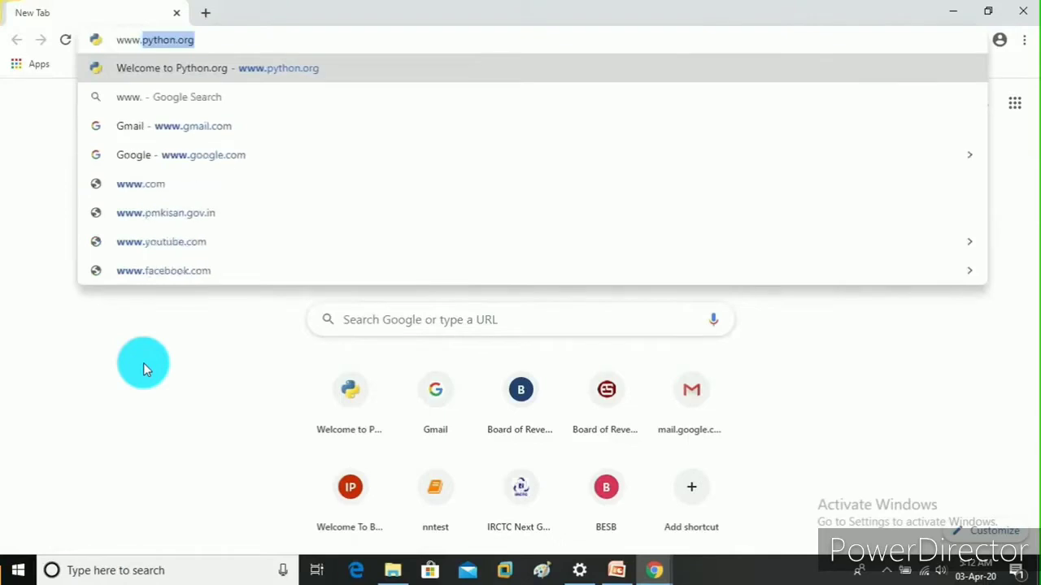
pyautogui.write('python.or')
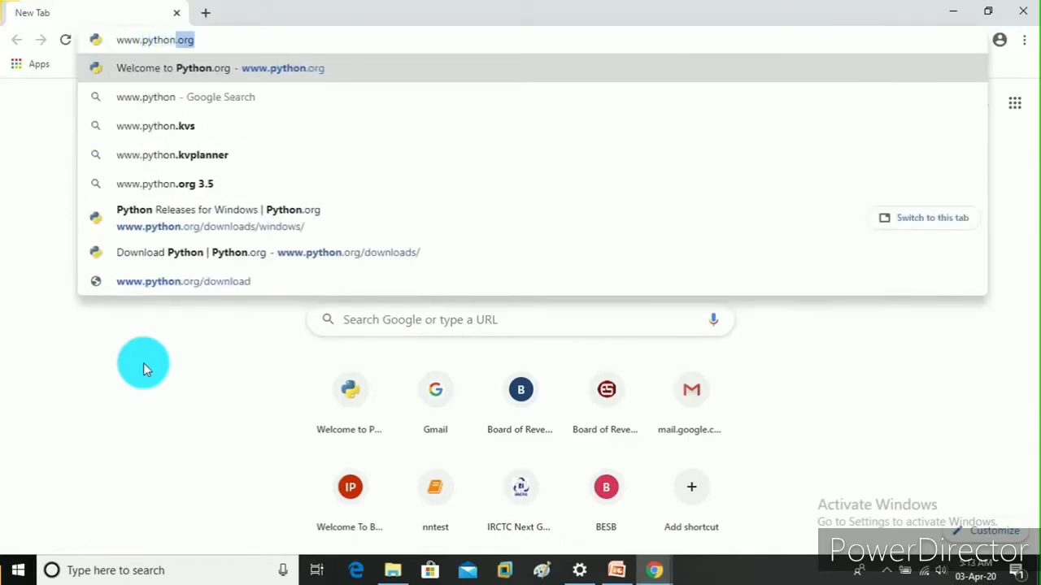
pyautogui.write('g')
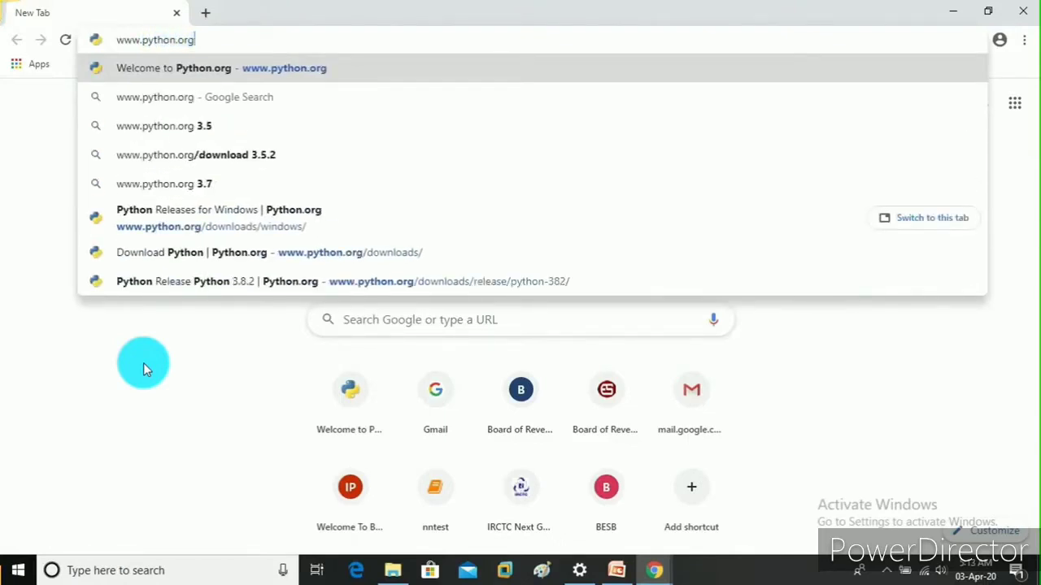
pyautogui.press('Return')
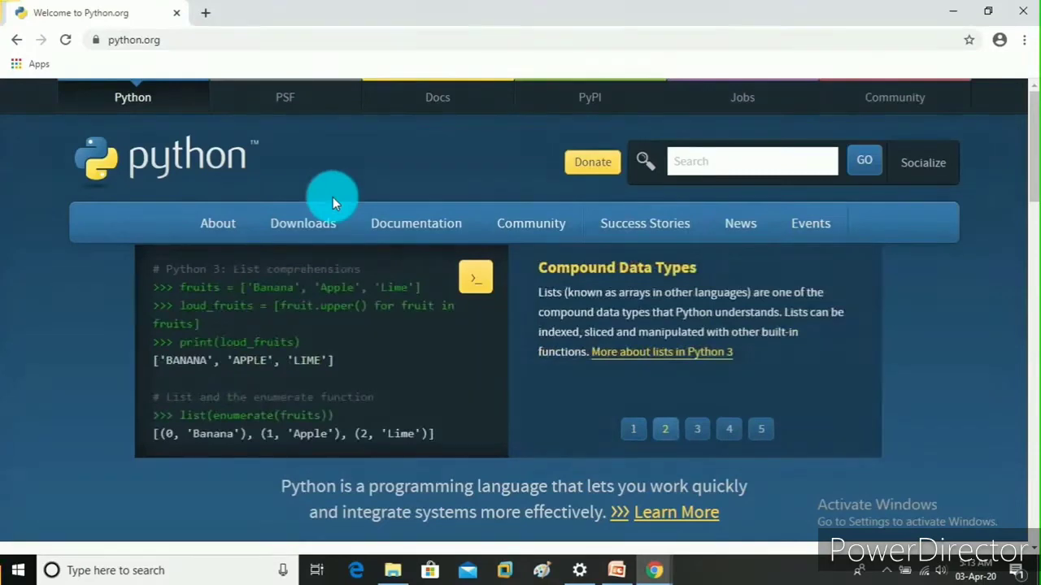
# - Download the Windows x86-64 executable installer for Python 3.8.2 from the site's Windows releases page
pyautogui.click(305, 232)
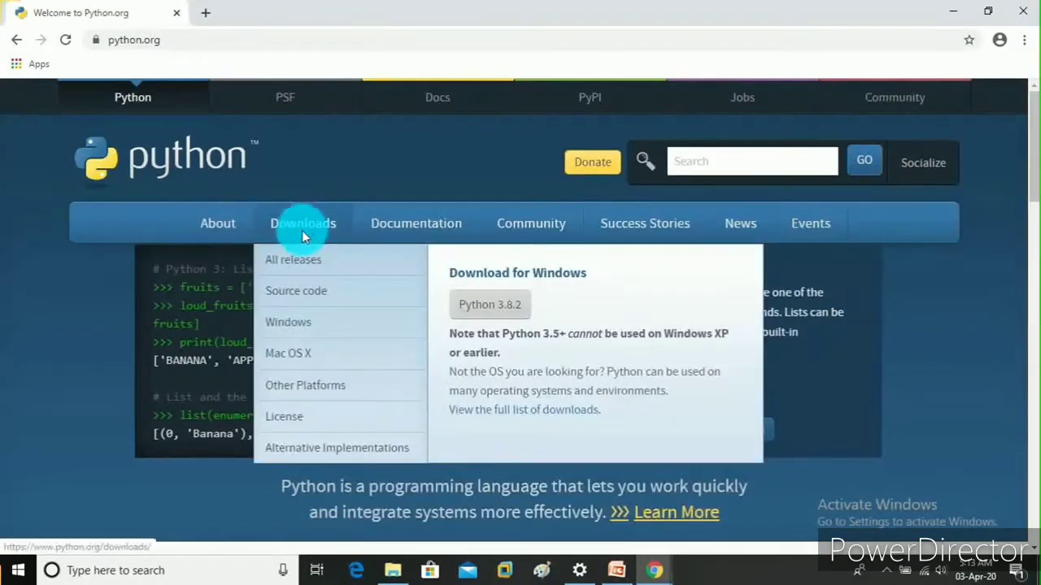
pyautogui.click(288, 336)
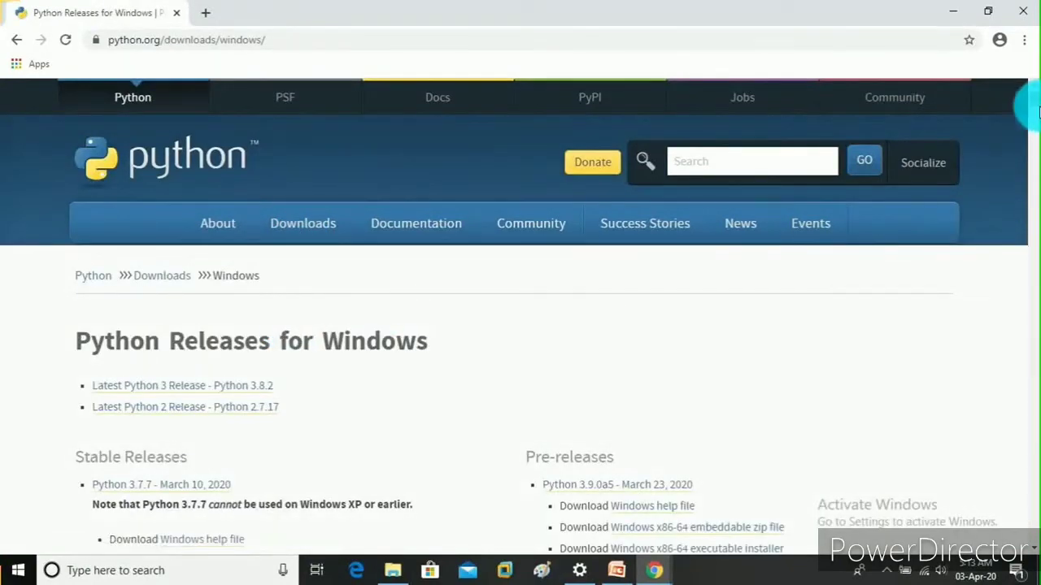
pyautogui.scroll(-3, 1034, 110)
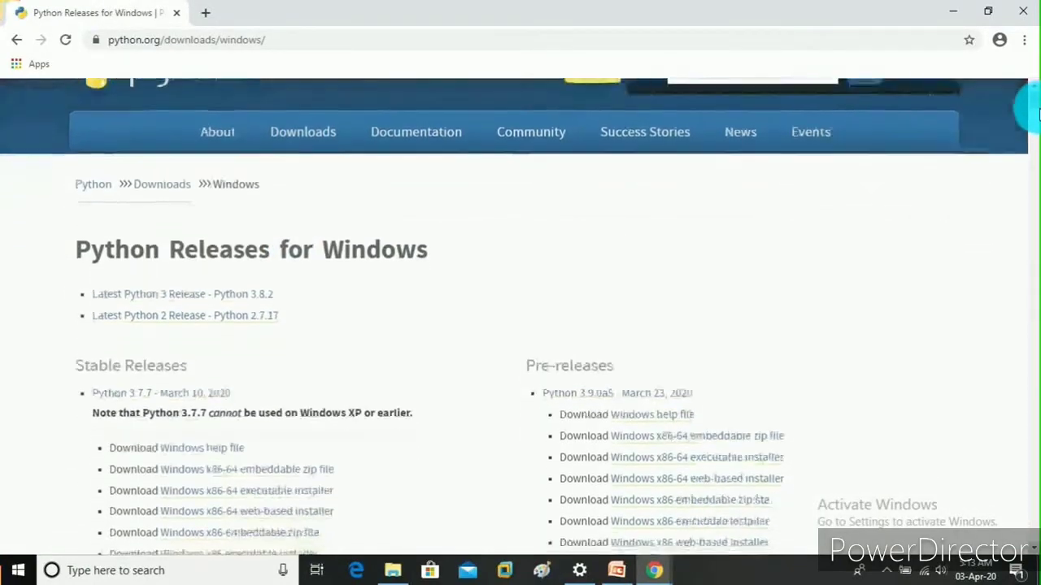
pyautogui.scroll(-4, 1035, 145)
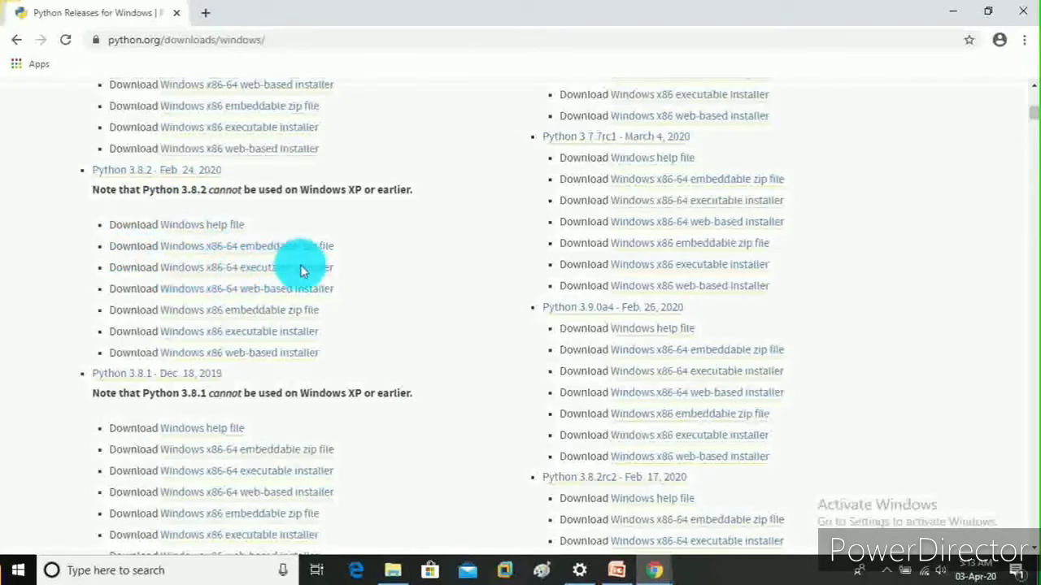
pyautogui.click(223, 269)
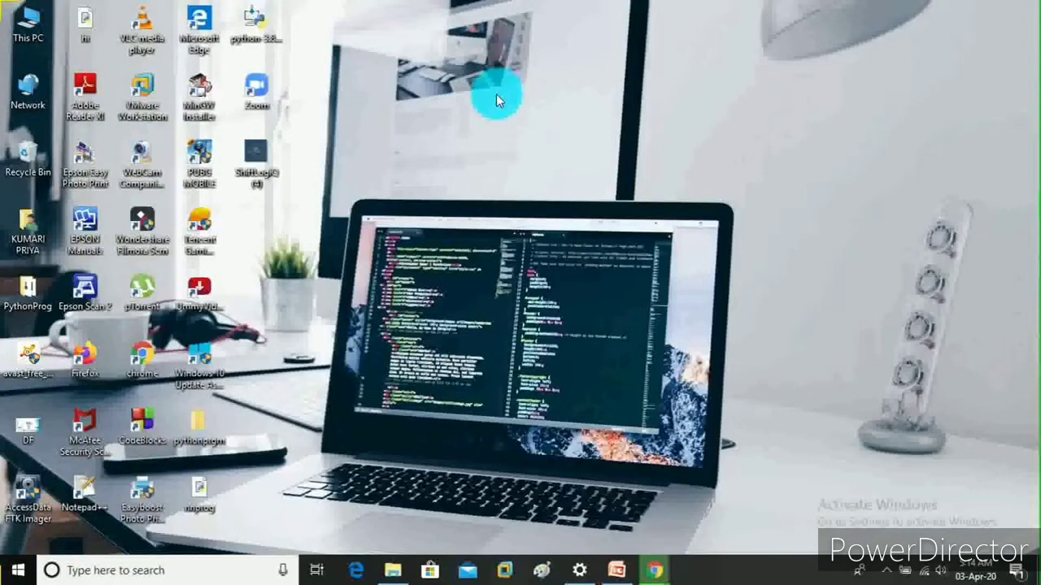
# - Launch the python-3.8.2-amd64 installer from the desktop and allow the file to run
pyautogui.click(246, 30)
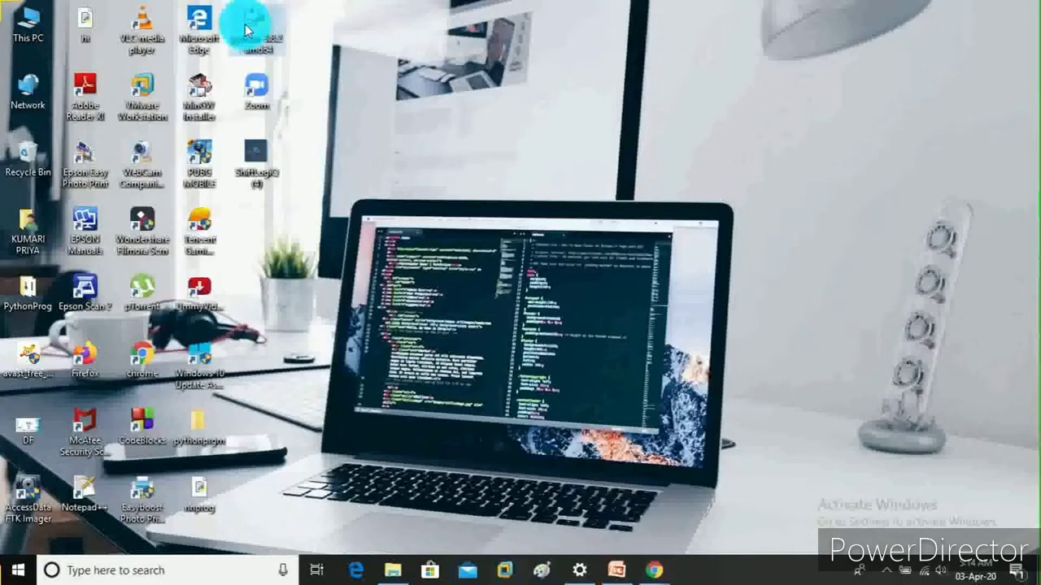
pyautogui.doubleClick(247, 30)
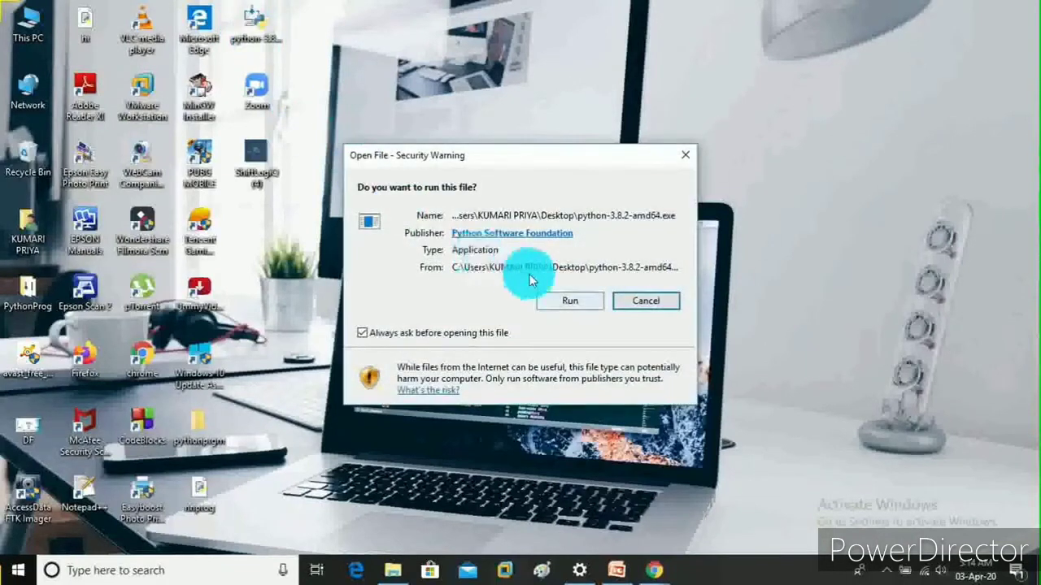
pyautogui.click(555, 299)
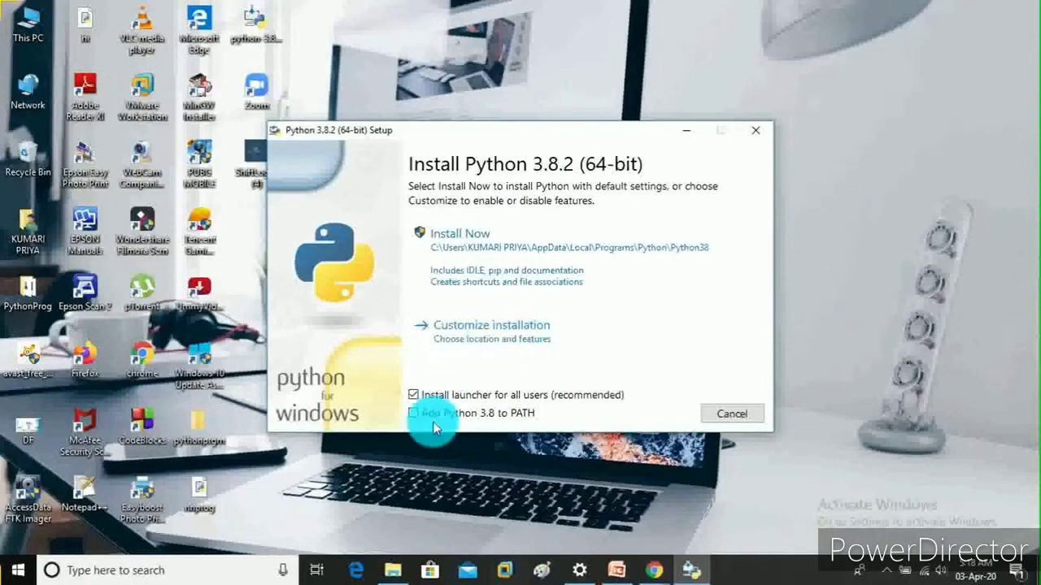
# - Choose a customized installation and accept the default optional features
pyautogui.click(452, 396)
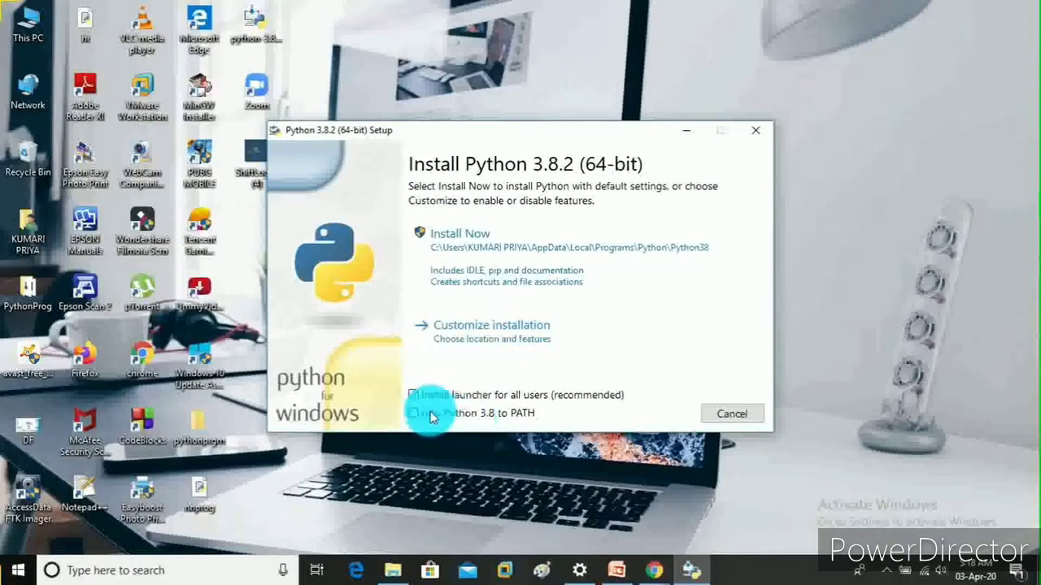
pyautogui.click(457, 398)
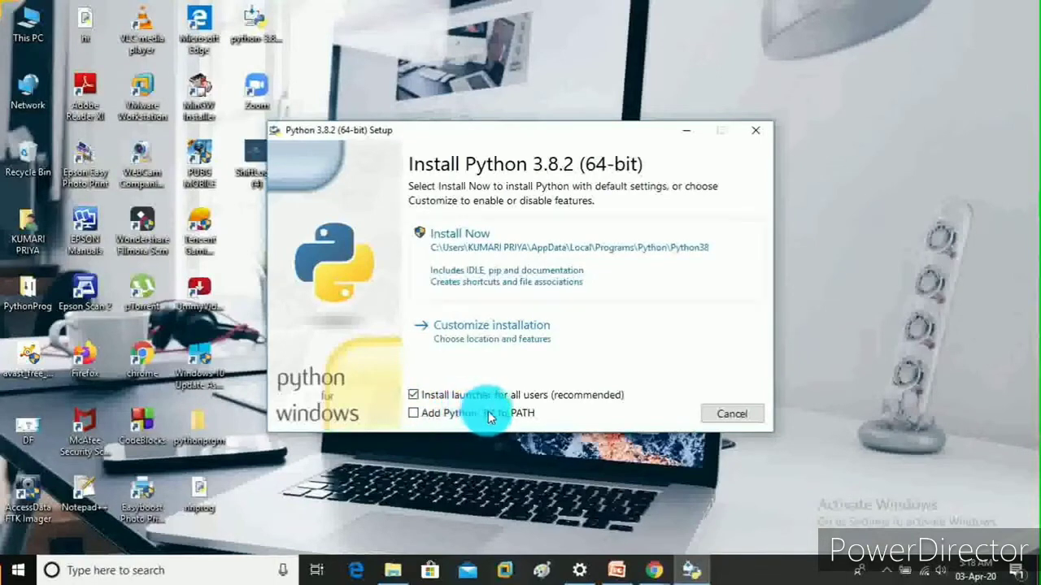
pyautogui.click(545, 361)
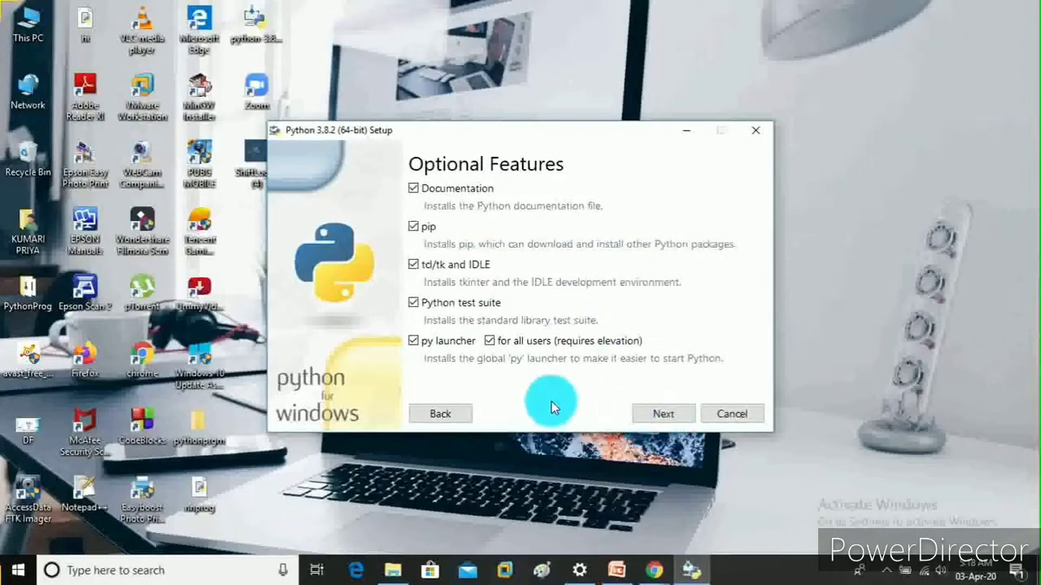
pyautogui.click(666, 413)
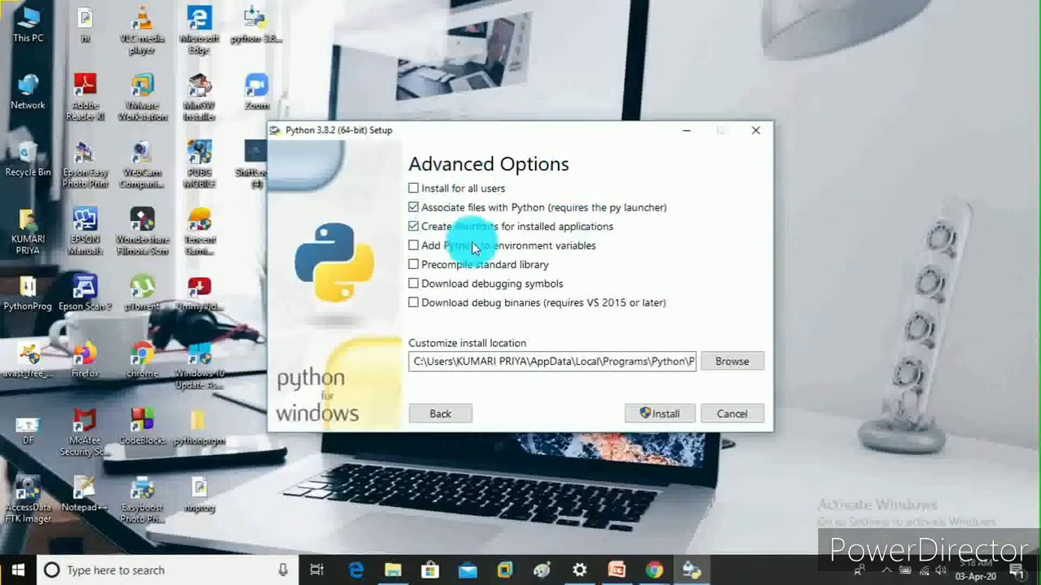
# - Enable installation for all users, install Python 3.8.2 in the default location, and close the finished setup
pyautogui.click(414, 188)
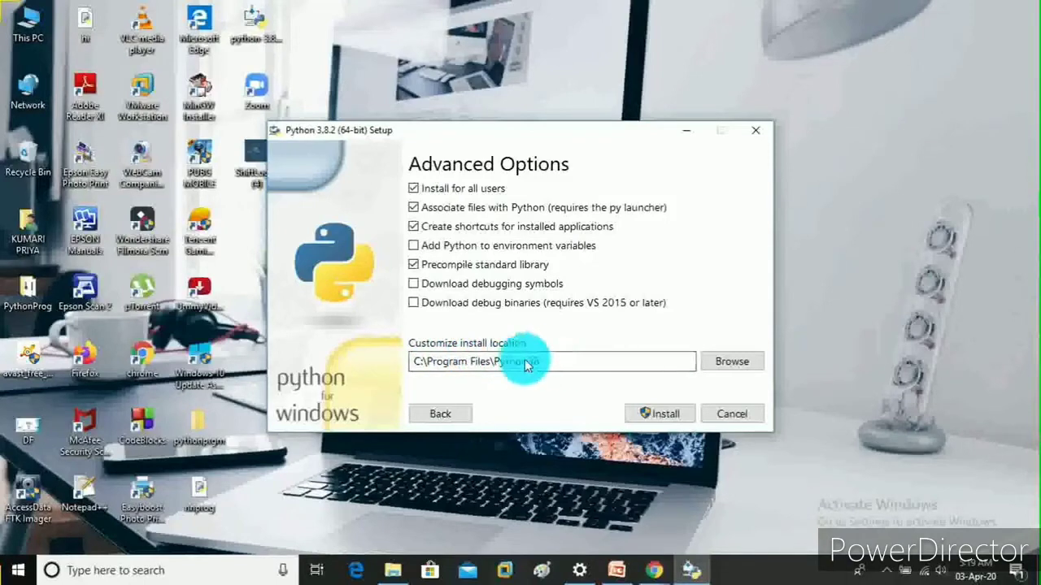
pyautogui.click(657, 411)
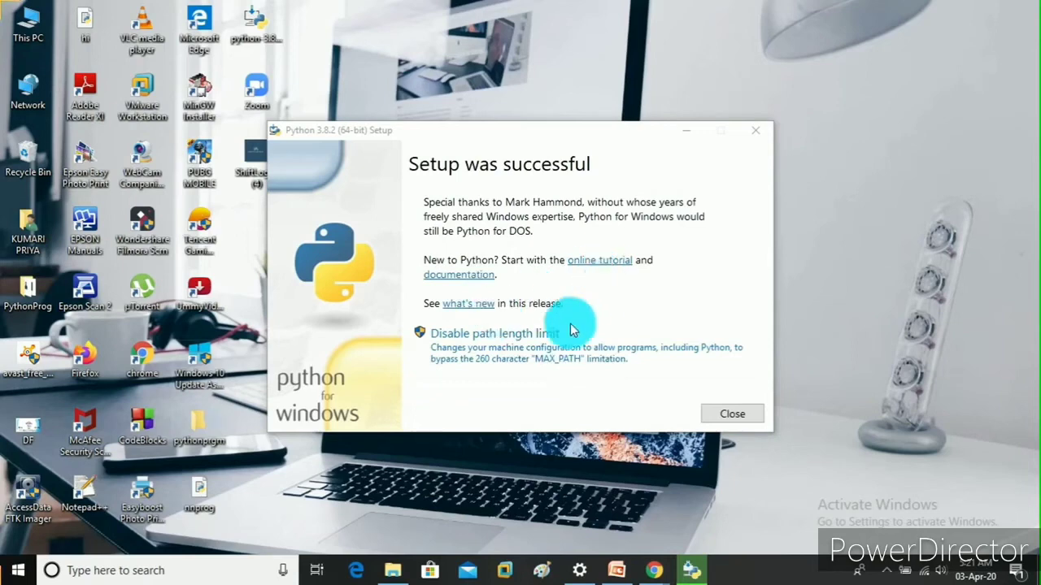
pyautogui.click(718, 416)
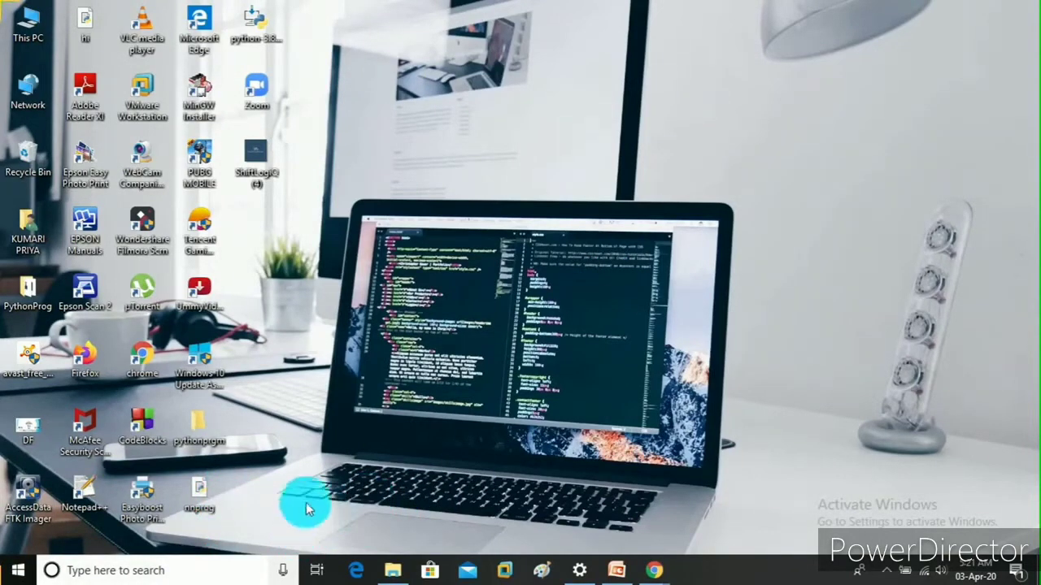
# - Test the python command in Command Prompt, and close the window after the test
pyautogui.click(263, 569)
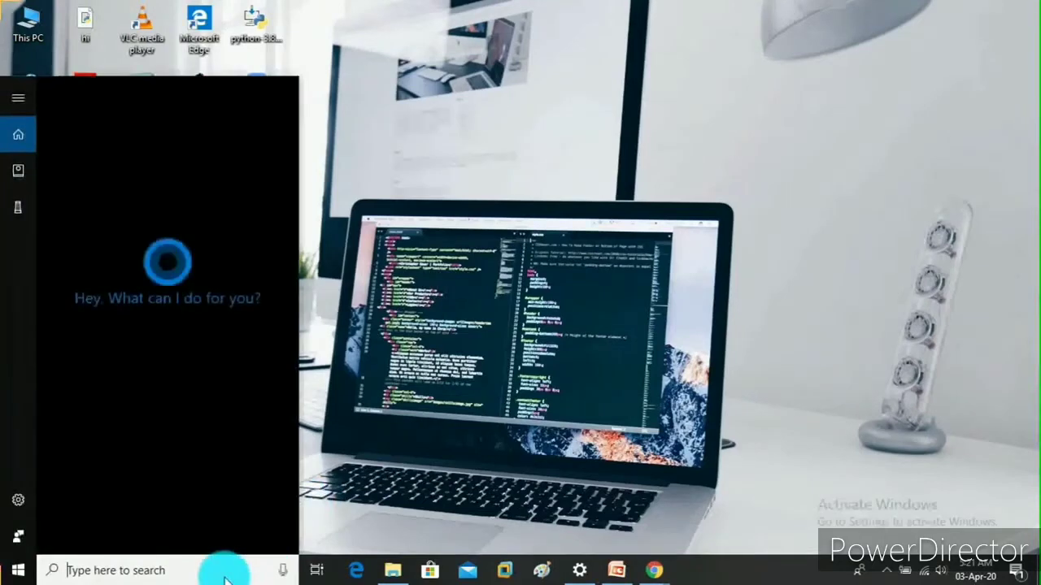
pyautogui.write('cmd')
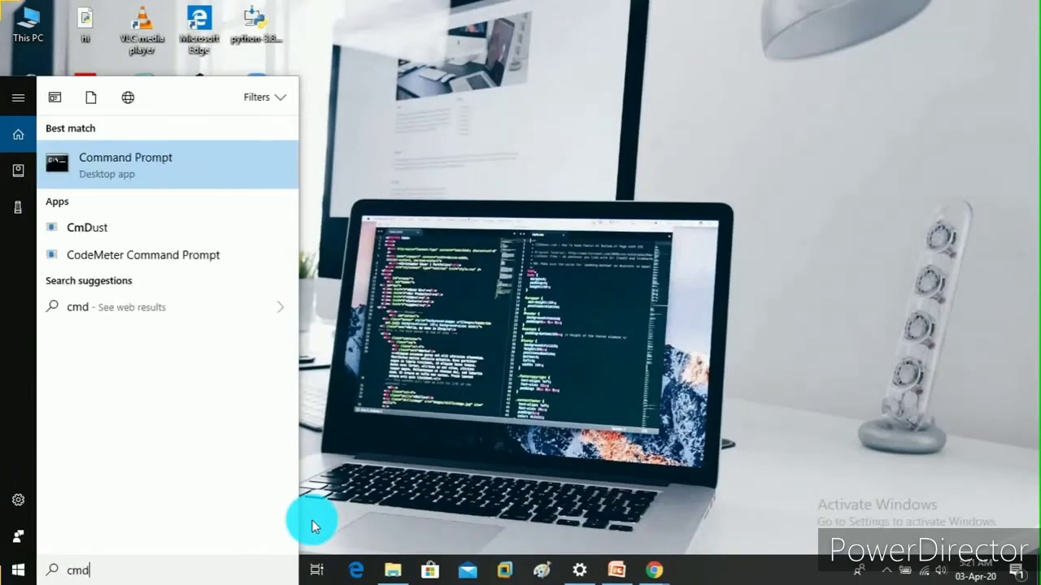
pyautogui.press('Return')
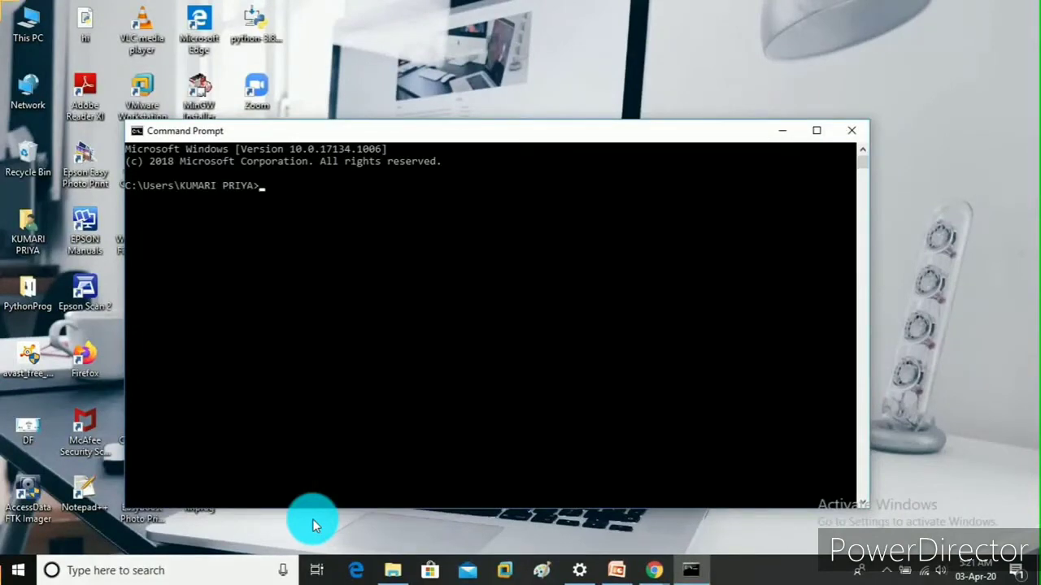
pyautogui.write('python')
pyautogui.press('Return')
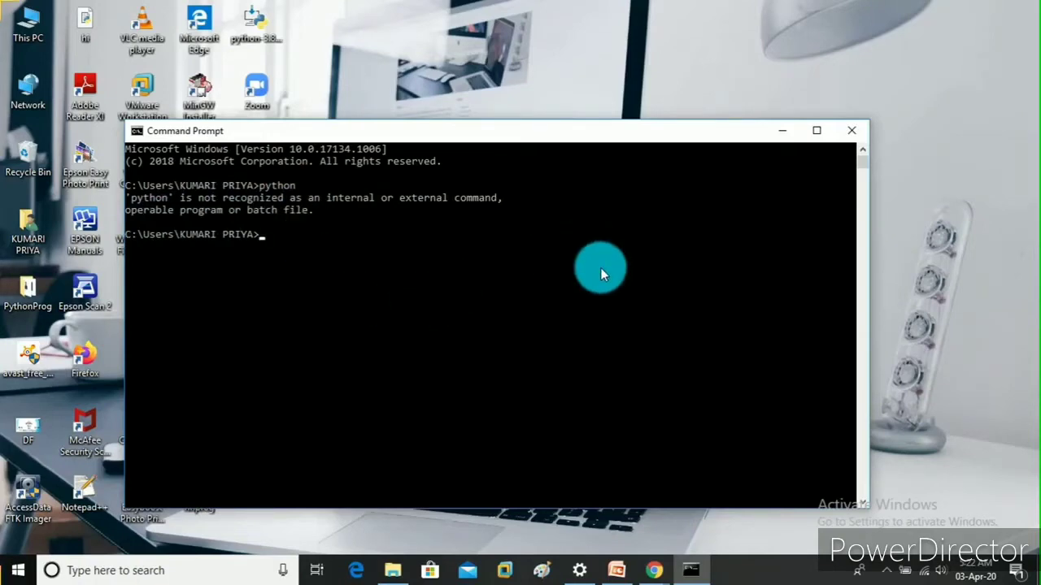
pyautogui.hotkey('alt', 'F4')
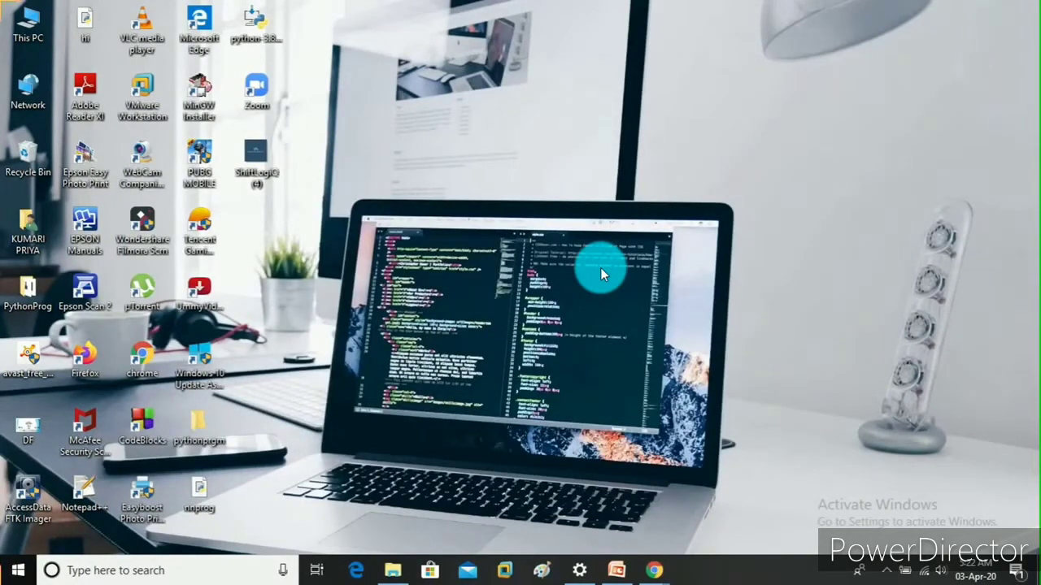
# - Open the Environment Variables dialog from the advanced system settings of This PC
pyautogui.rightClick(33, 27)
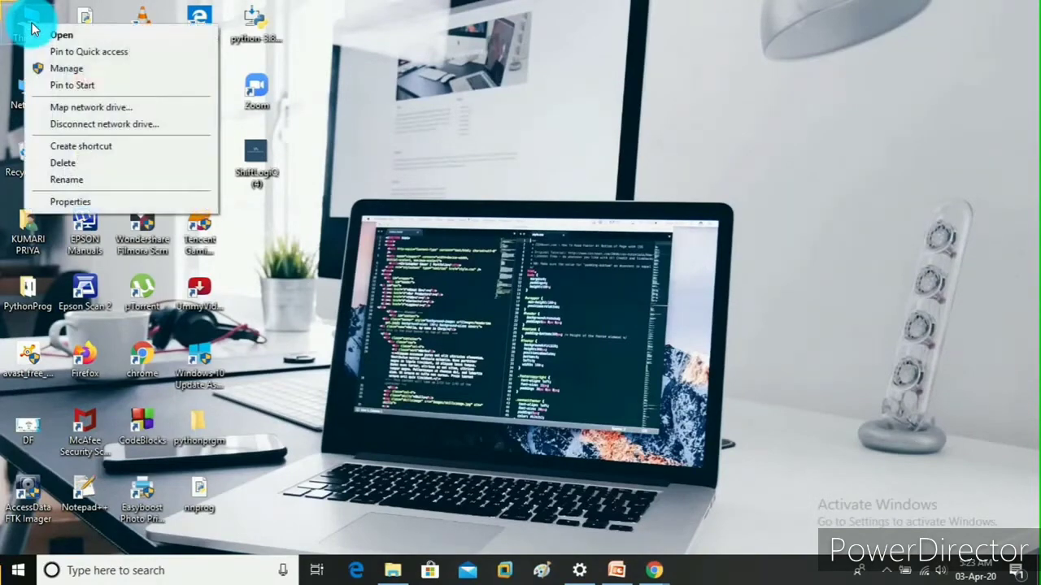
pyautogui.click(49, 203)
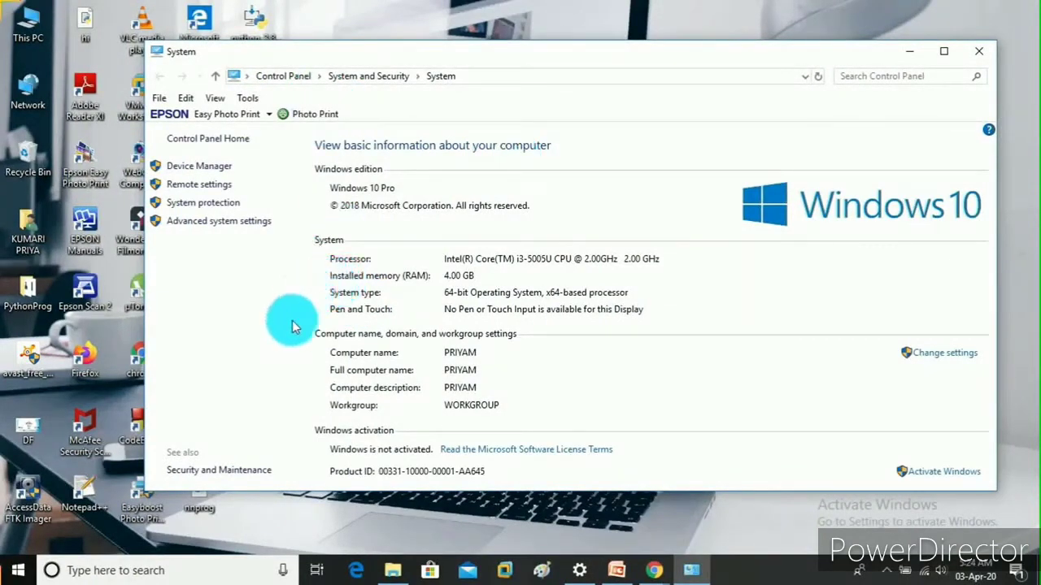
pyautogui.click(201, 223)
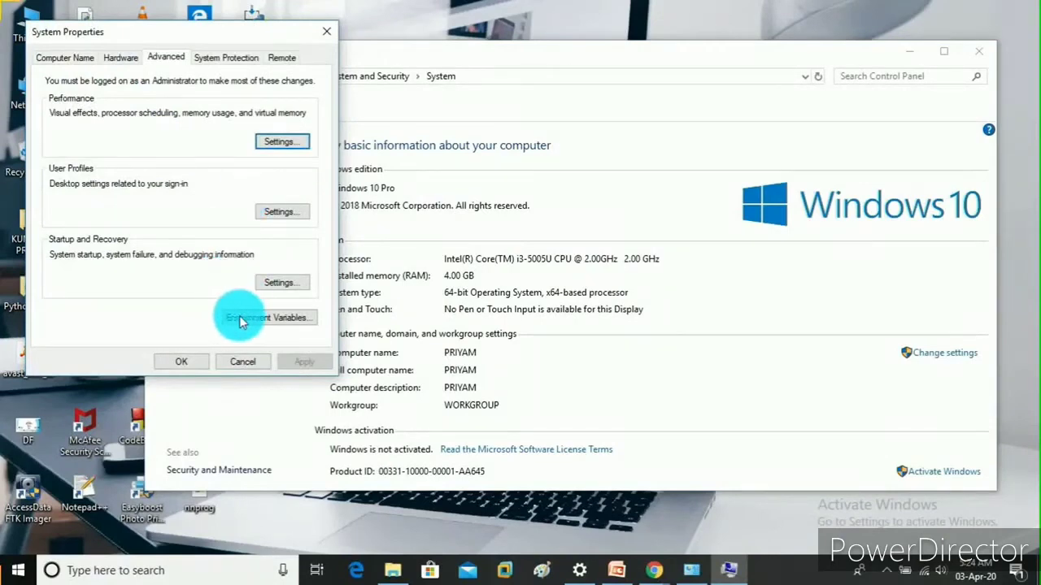
pyautogui.click(240, 322)
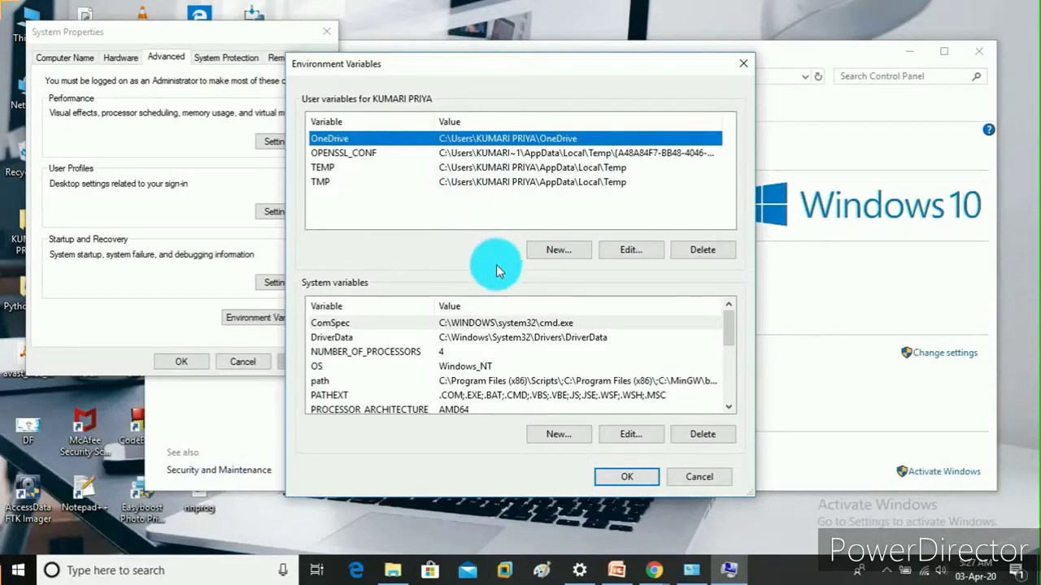
# - Start a new user variable and name it path
pyautogui.click(558, 254)
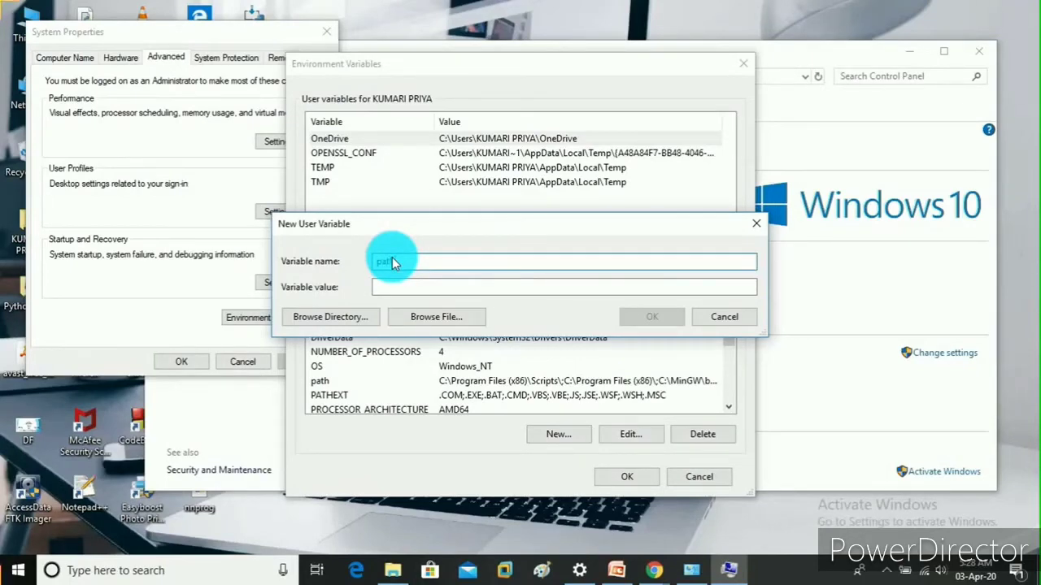
pyautogui.write('h')
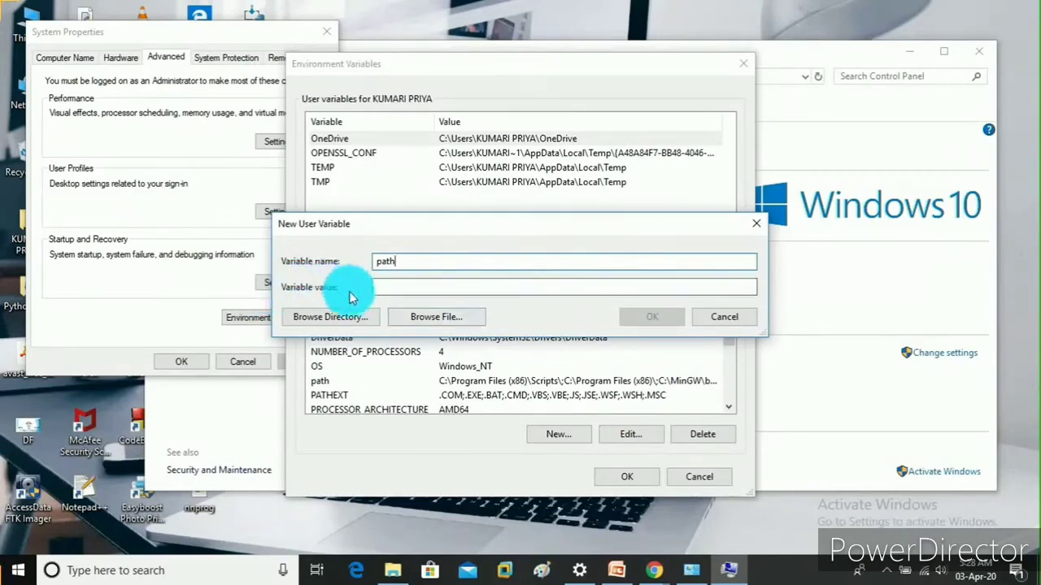
pyautogui.press('Tab')
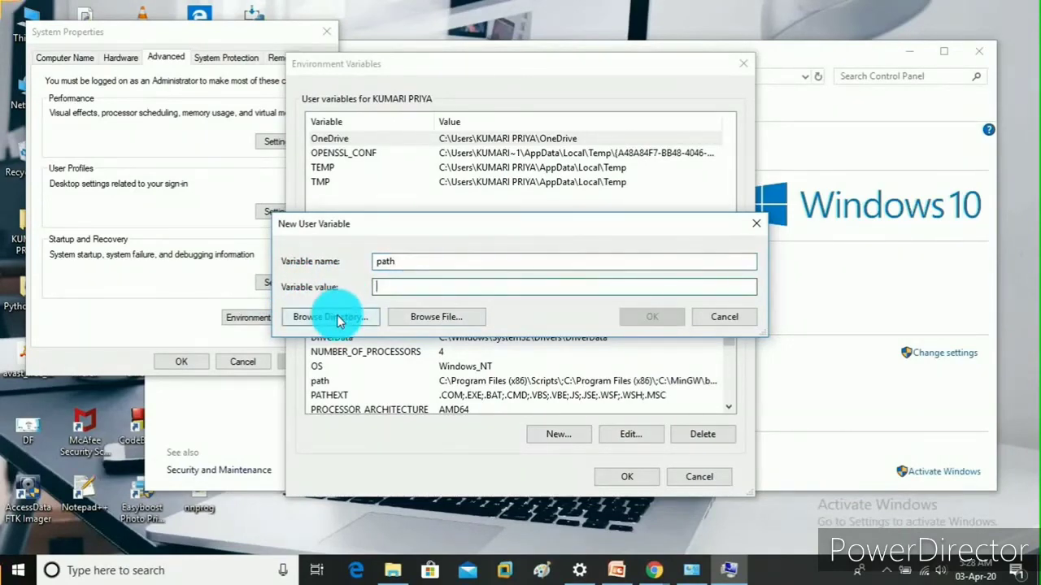
# - Set the path variable's value to the C:\Program Files\Python38 folder by browsing for the directory
pyautogui.click(329, 317)
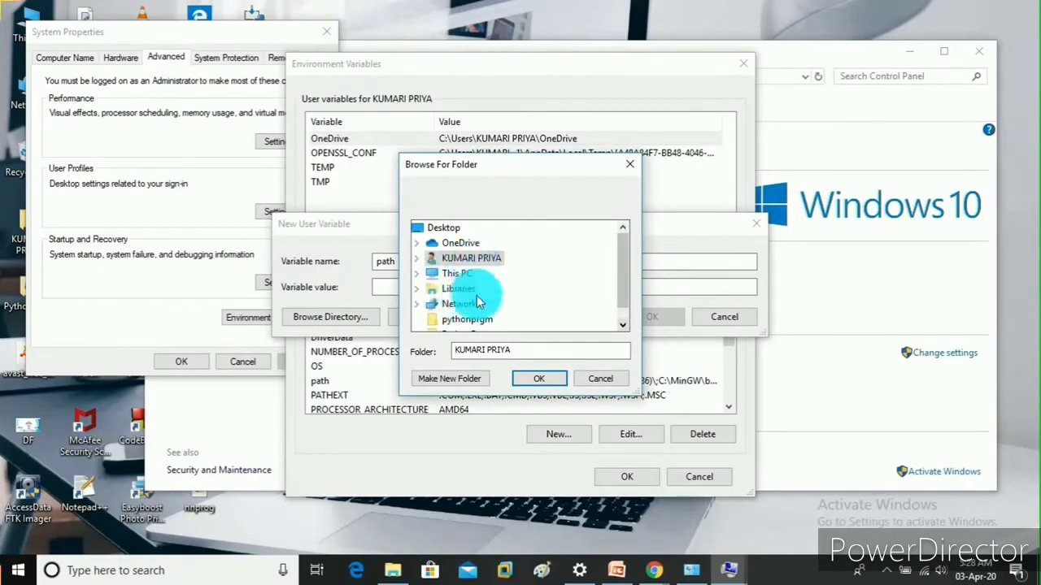
pyautogui.scroll(-1, 477, 285)
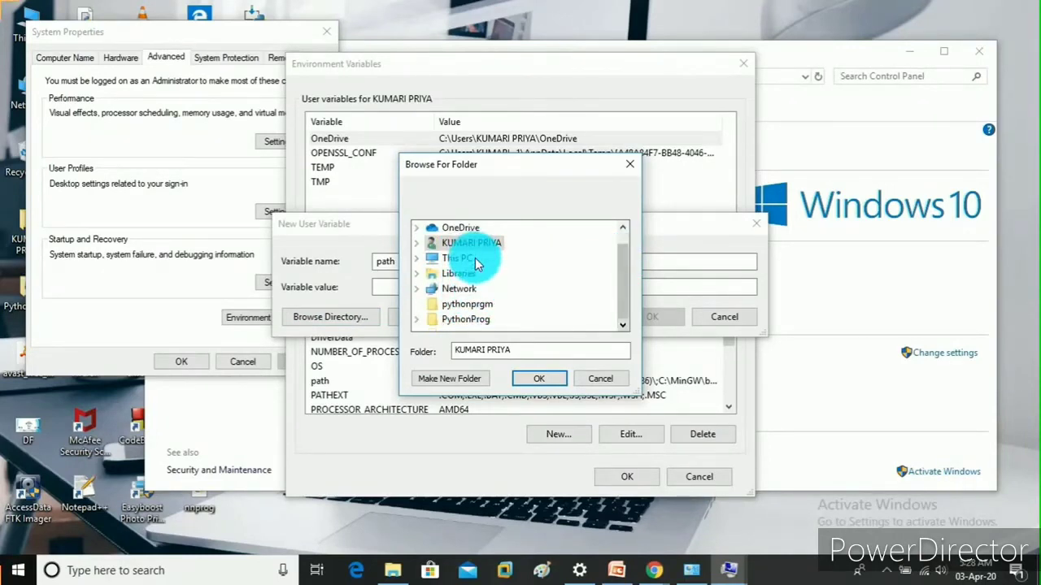
pyautogui.click(475, 258)
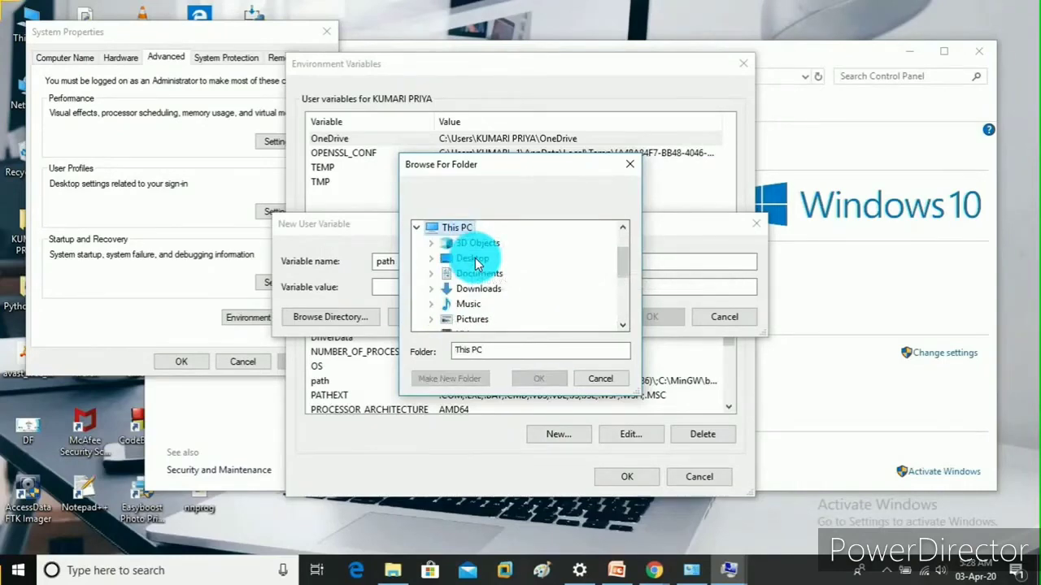
pyautogui.scroll(-2, 478, 262)
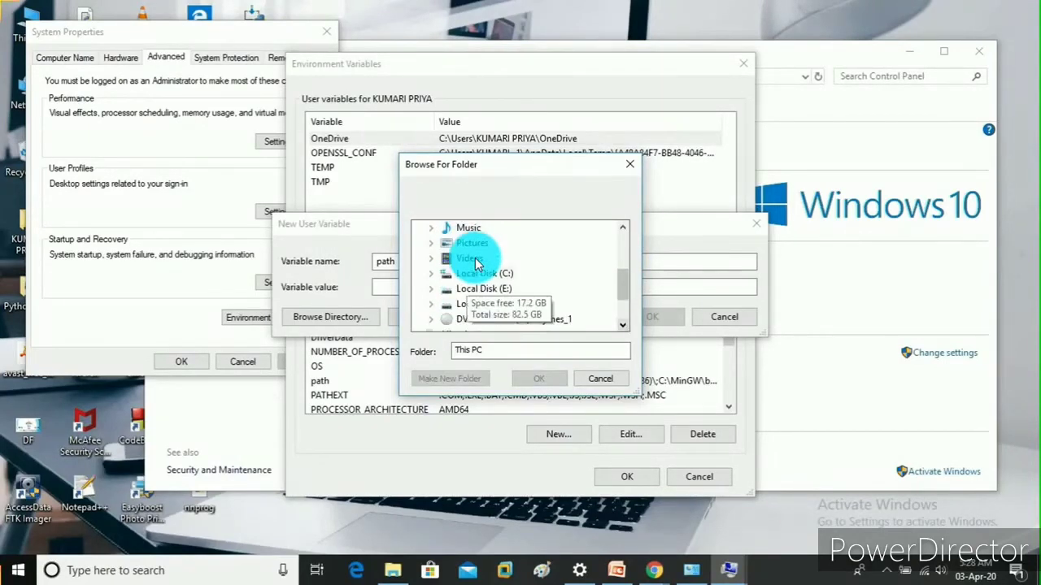
pyautogui.click(478, 274)
pyautogui.scroll(-1, 478, 262)
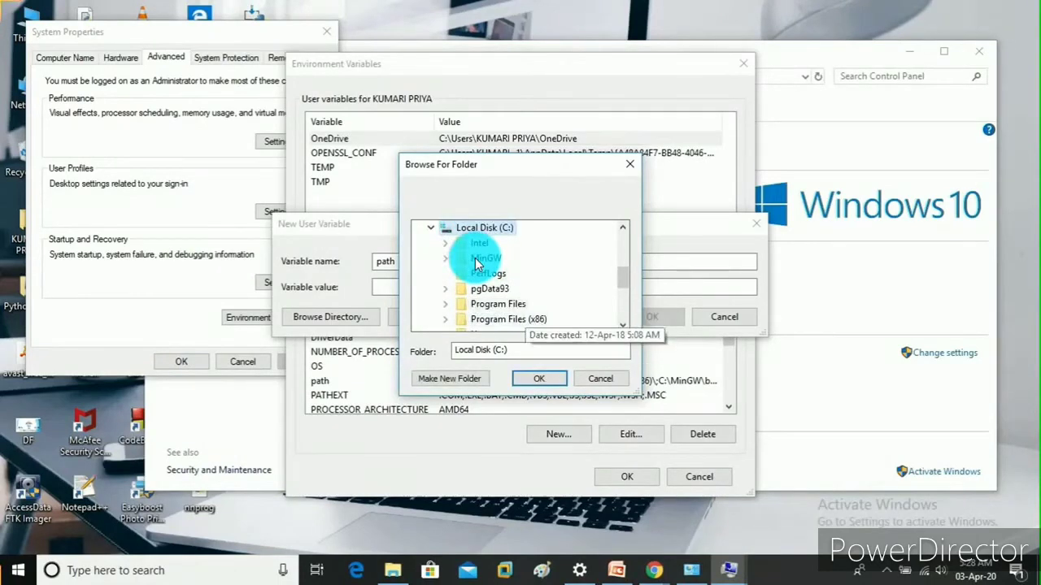
pyautogui.click(477, 260)
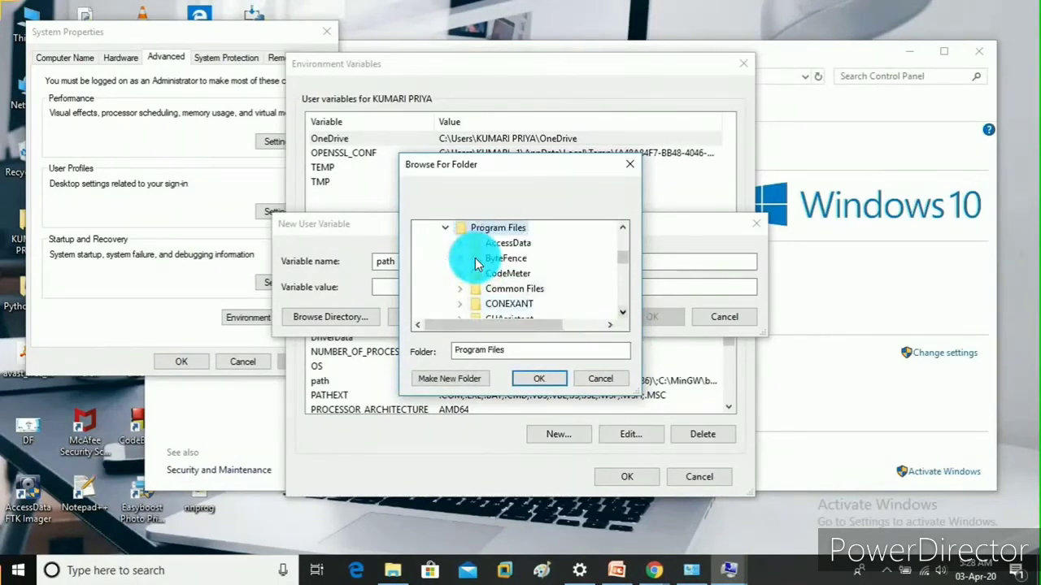
pyautogui.scroll(-4, 477, 263)
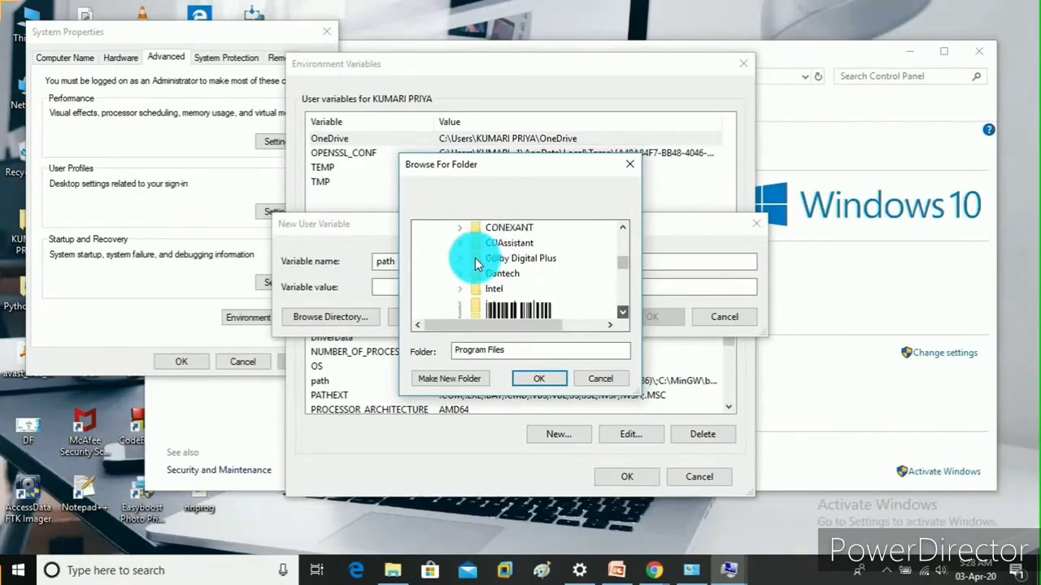
pyautogui.scroll(-4, 478, 263)
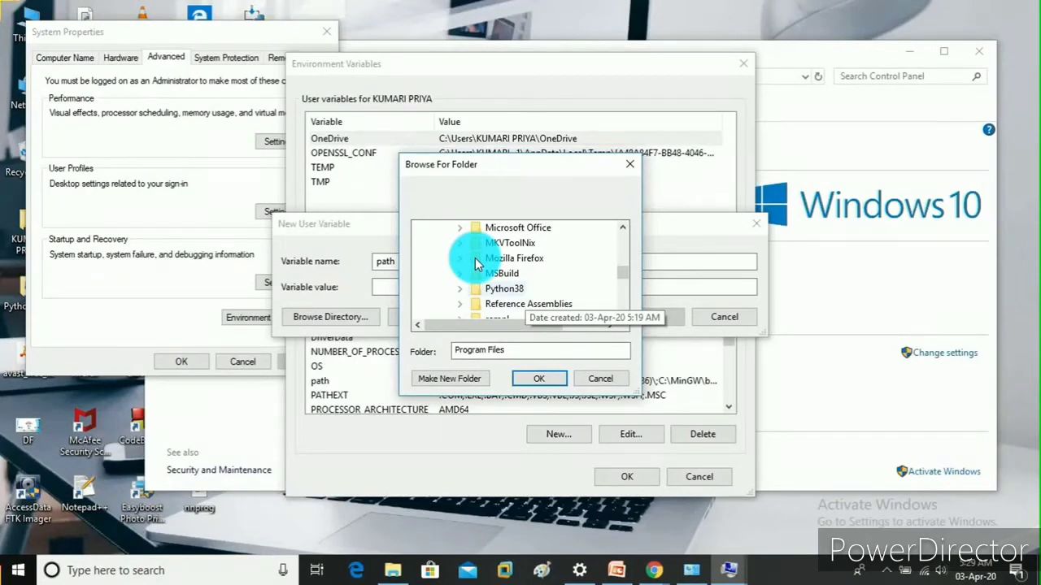
pyautogui.click(507, 290)
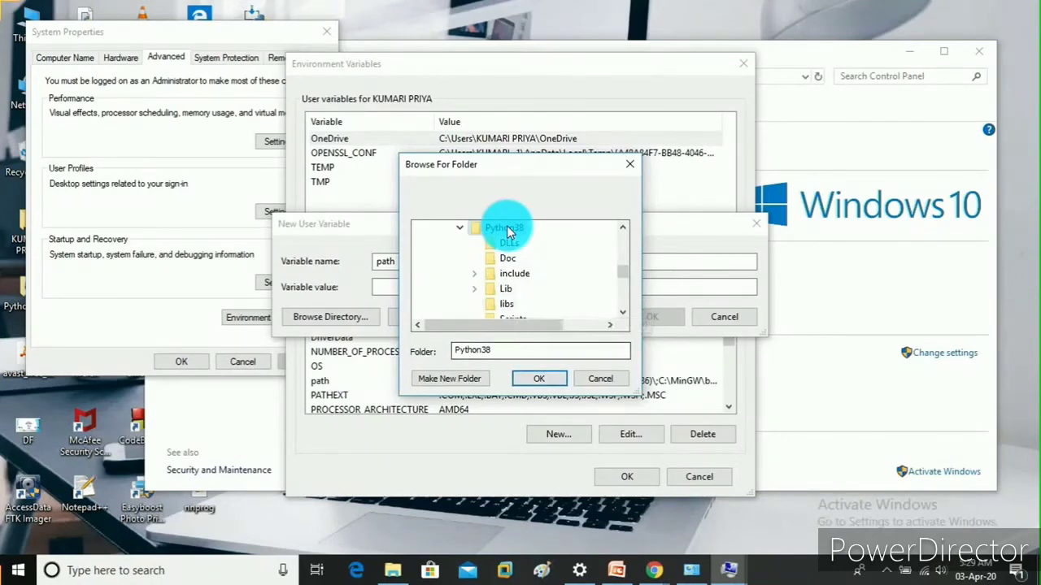
pyautogui.click(527, 378)
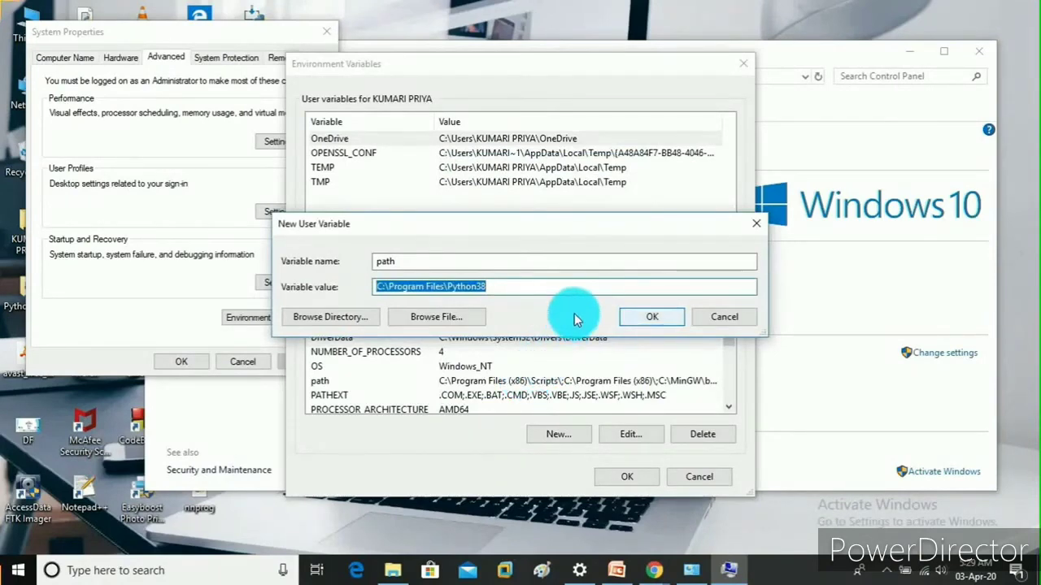
# - Save the new path user variable, accept the environment and system property changes, and close the System window
pyautogui.click(633, 319)
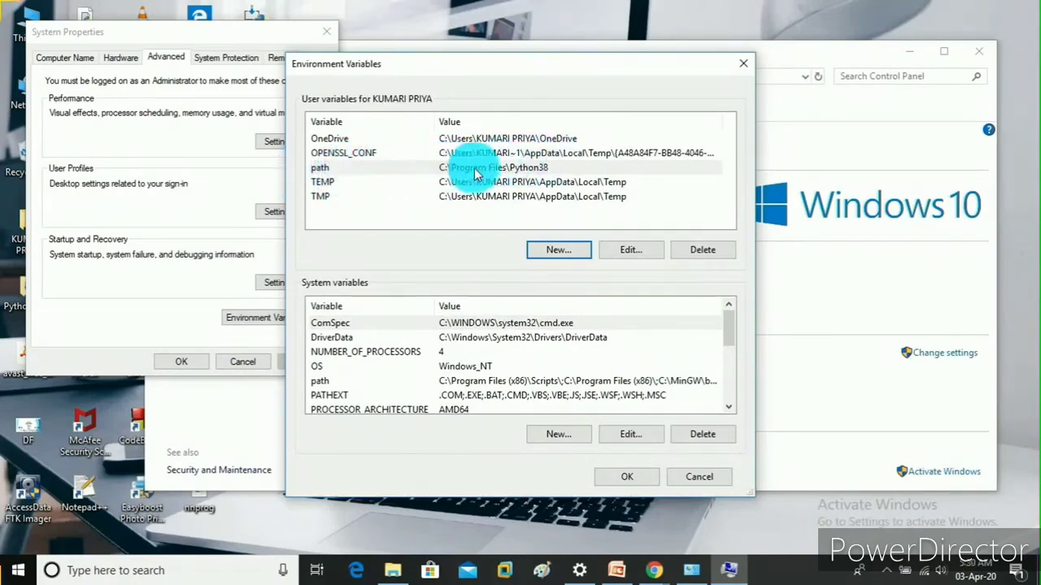
pyautogui.click(627, 478)
pyautogui.click(187, 363)
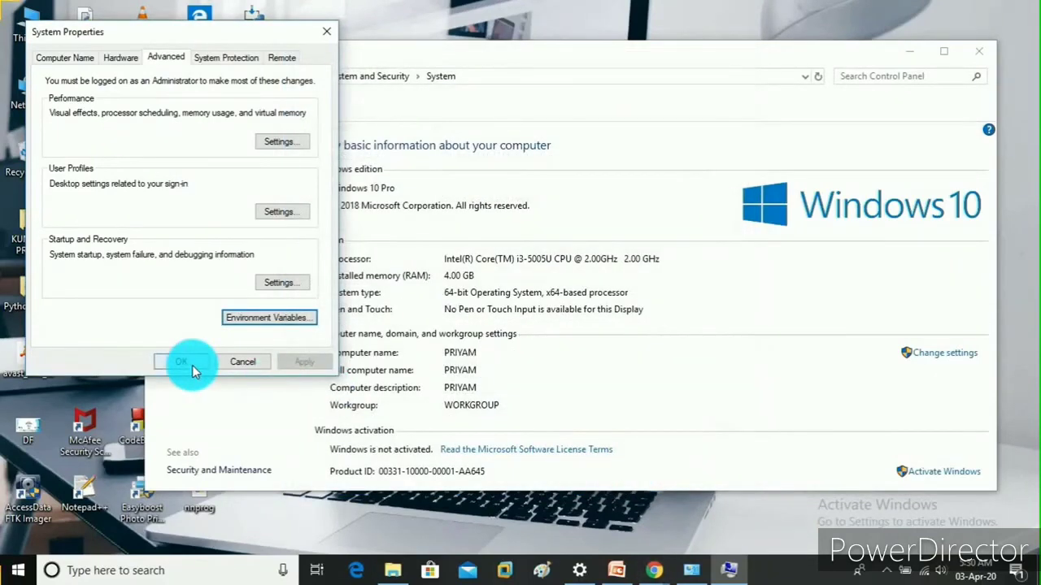
pyautogui.click(973, 51)
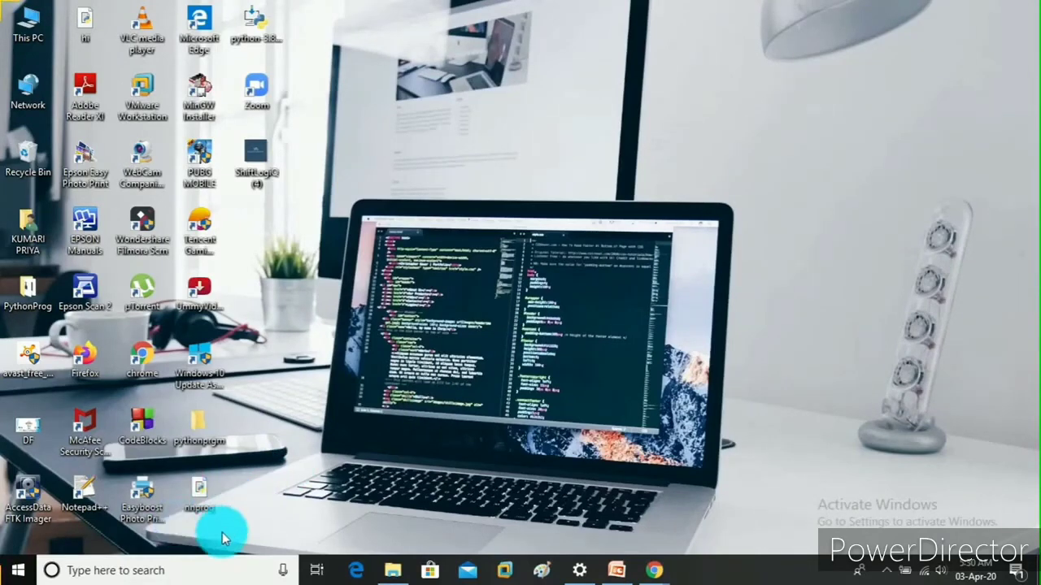
# - Open Command Prompt by searching for cmd, and start the Python interpreter with the python command
pyautogui.click(228, 566)
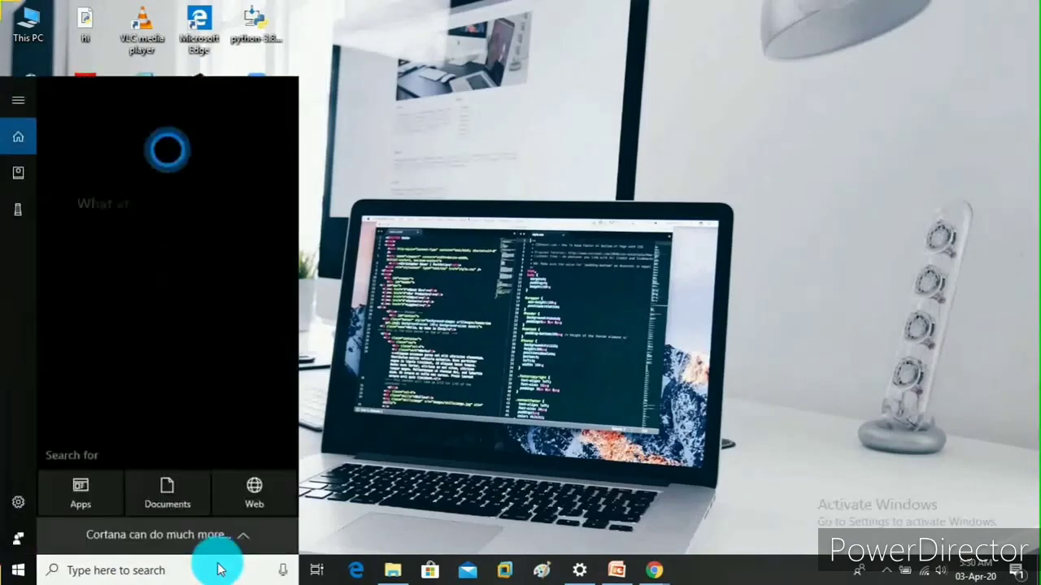
pyautogui.write('dmd')
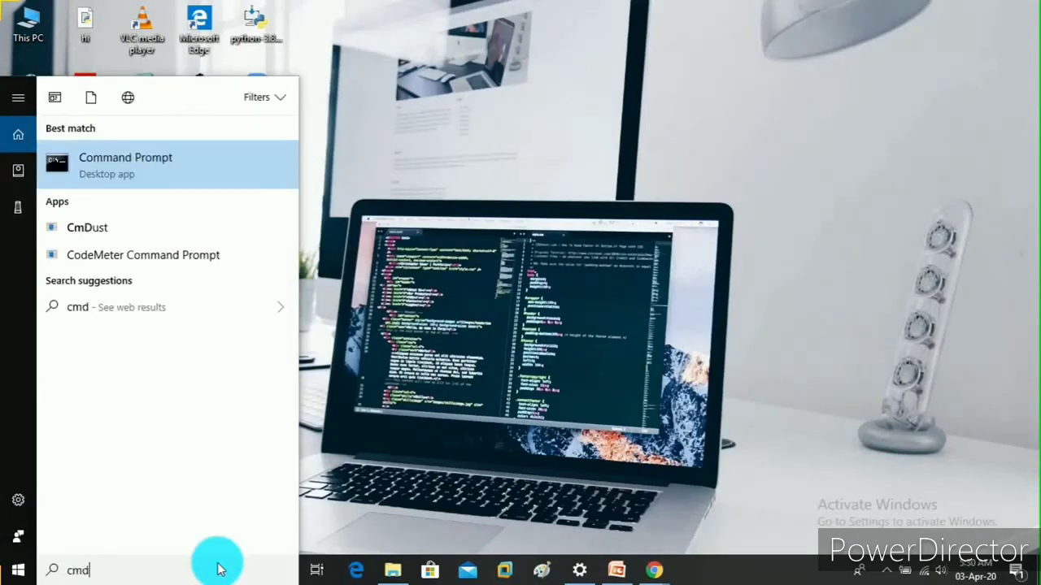
pyautogui.press('Return')
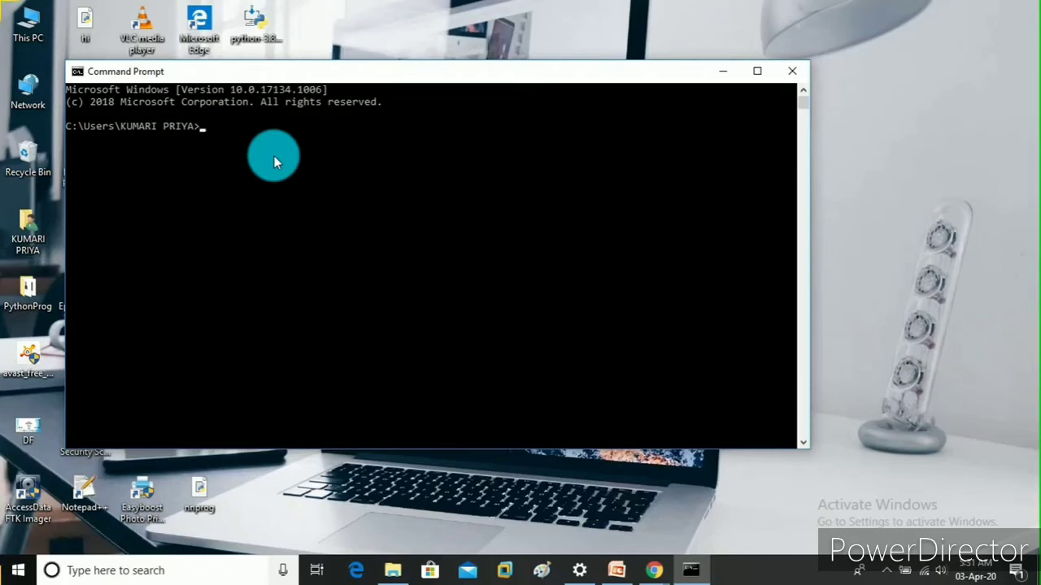
pyautogui.write('pyth')
pyautogui.write('on')
pyautogui.press('Return')
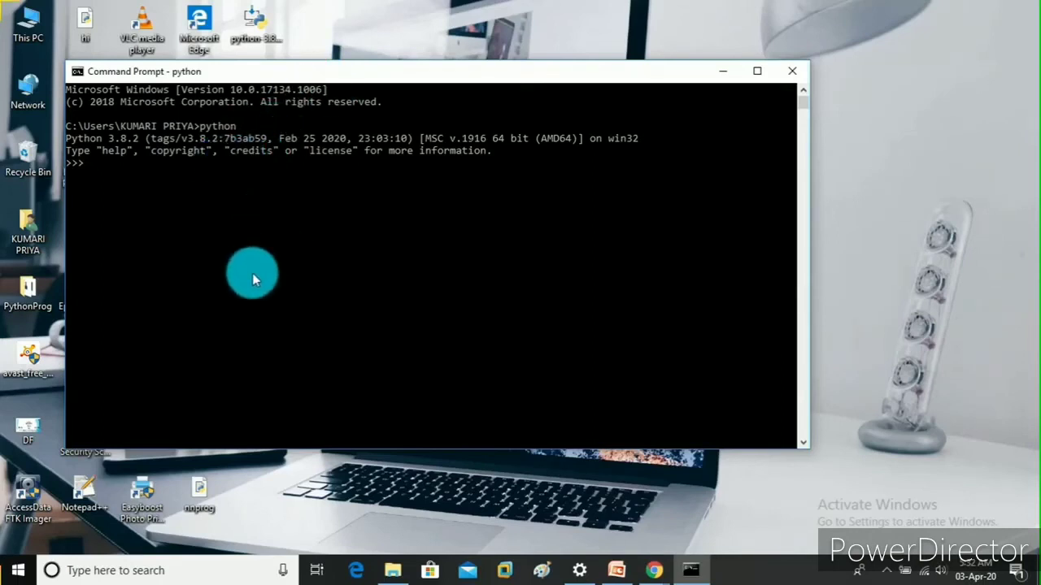
# - Run print("Welcome to python") in the Python interpreter
pyautogui.write('print')
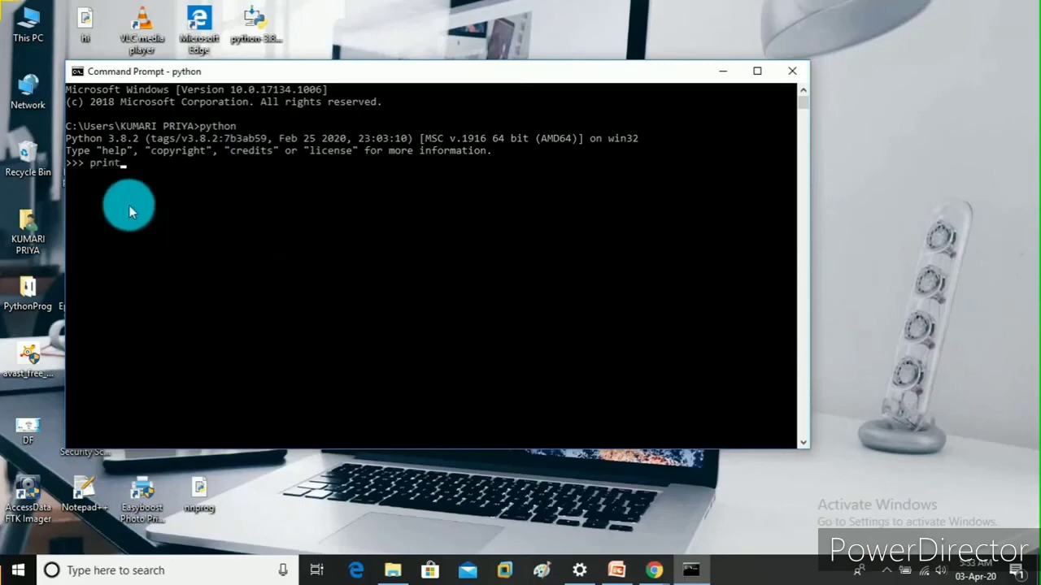
pyautogui.write('("')
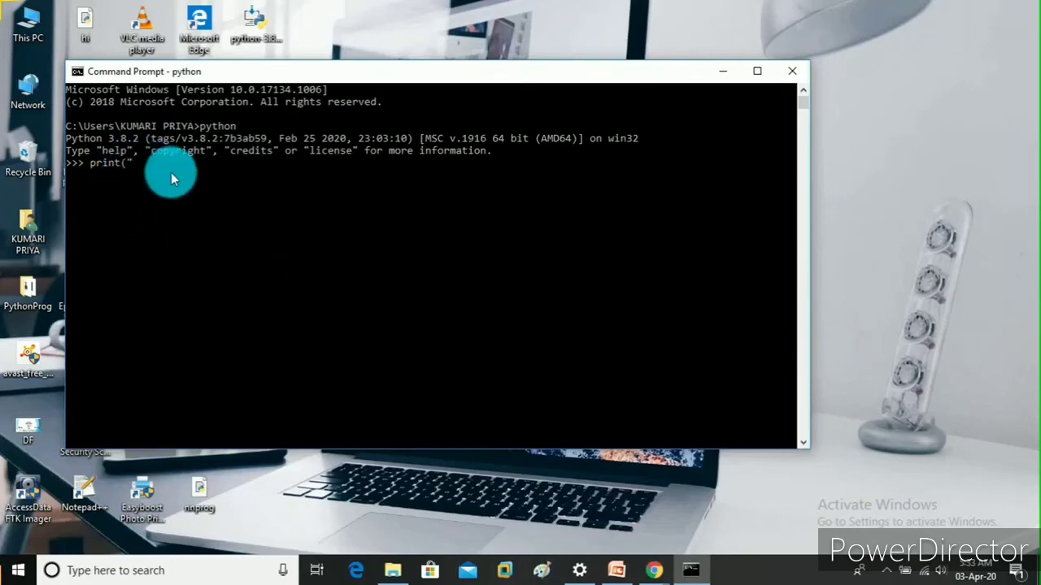
pyautogui.write('Welcome to python")')
pyautogui.press('Return')
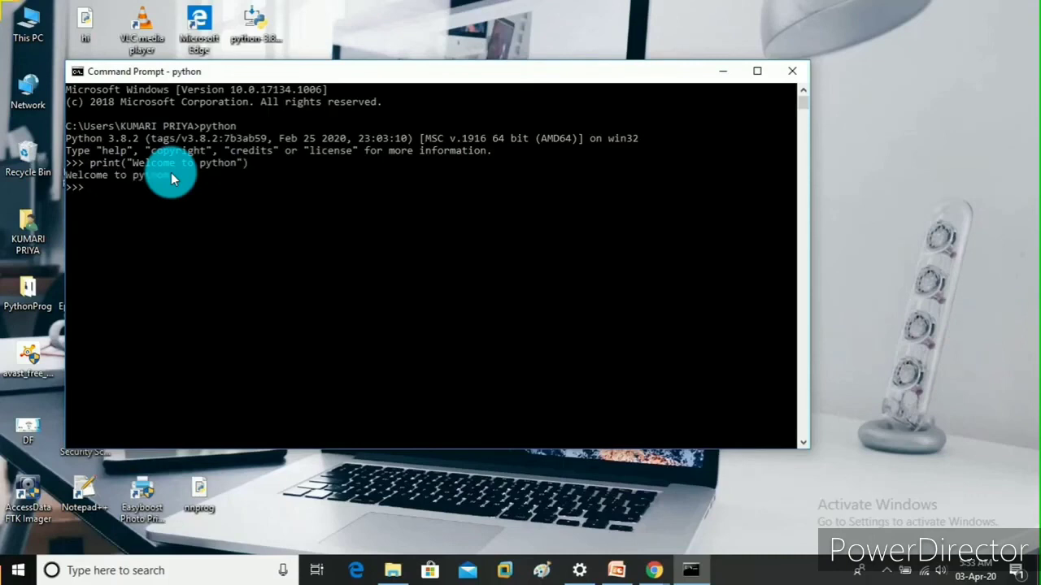